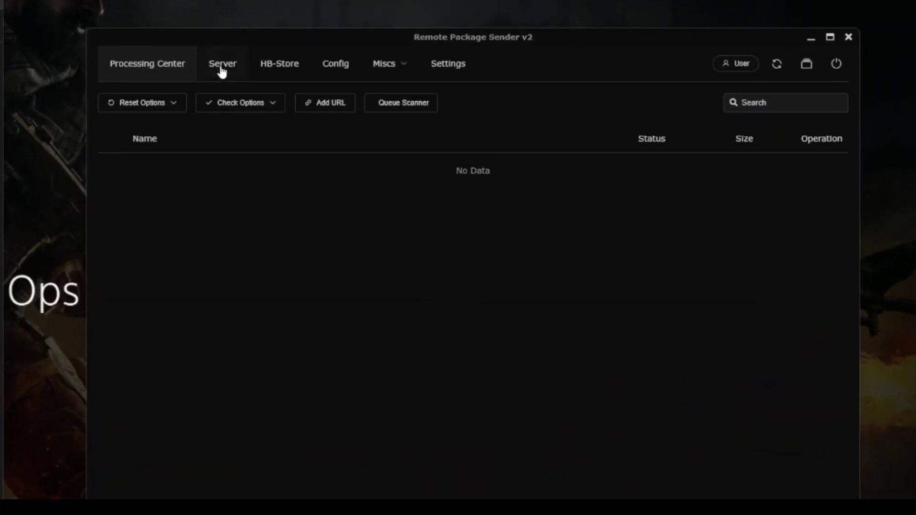
Add LAPY20011_V1.02.pkg to the Dragged Files list and confirm adding all files.
{"action": "left_click", "coordinate": [224, 67]}
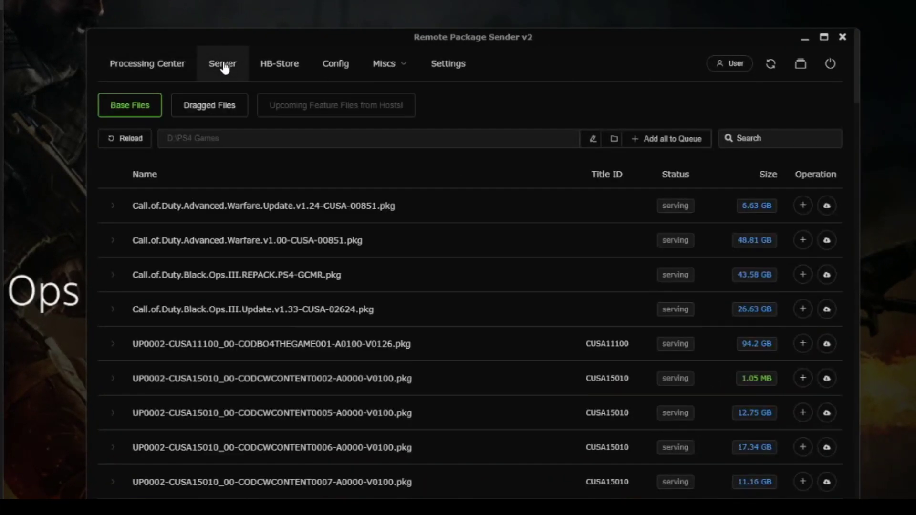
{"action": "left_click", "coordinate": [213, 106]}
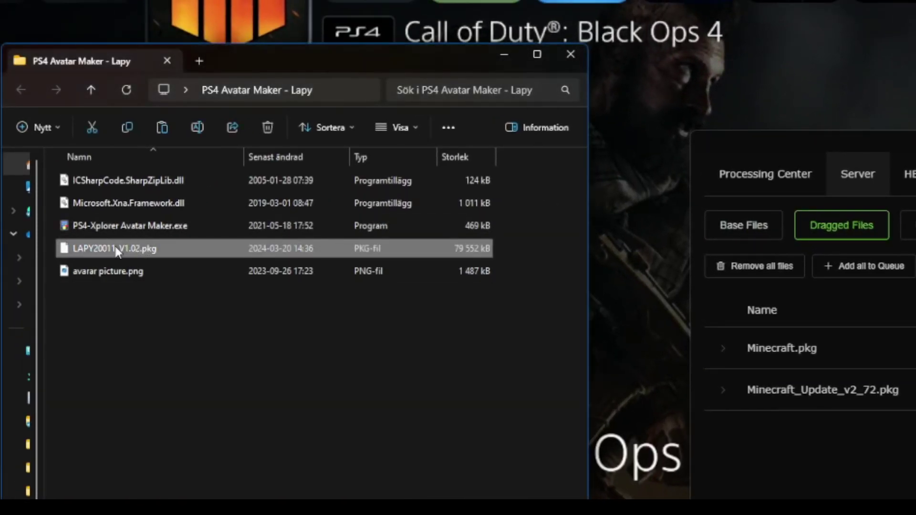
{"action": "mouse_move", "coordinate": [145, 251]}
{"action": "left_mouse_down"}
{"action": "mouse_move", "coordinate": [389, 250]}
{"action": "mouse_move", "coordinate": [644, 351]}
{"action": "left_mouse_up"}
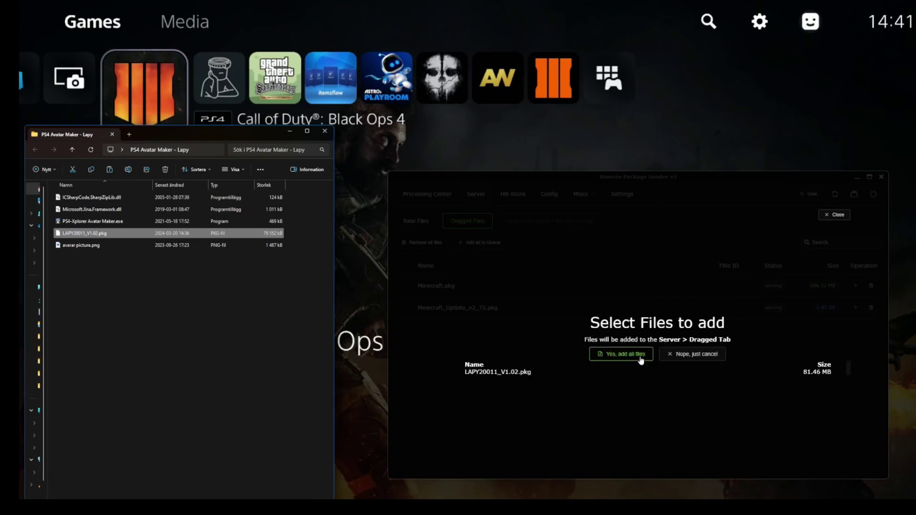
{"action": "left_click", "coordinate": [629, 355]}
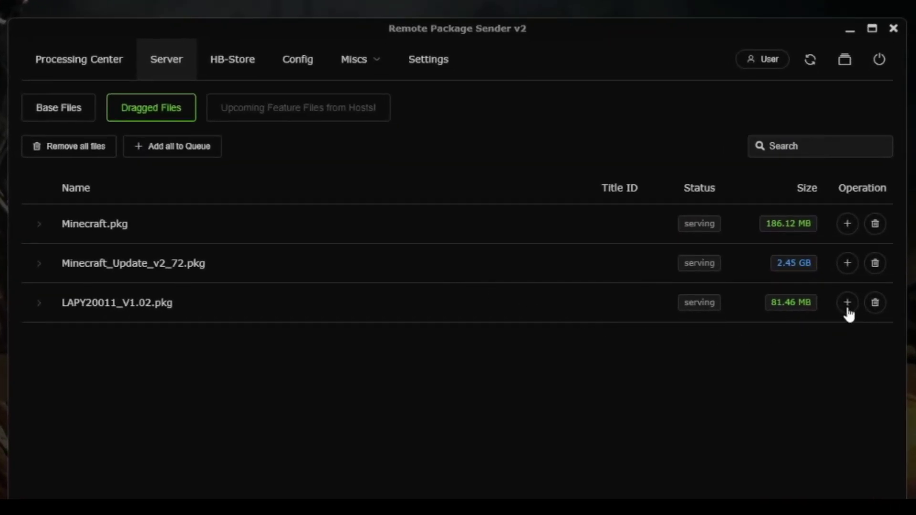
Queue LAPY20011_V1.02.pkg, send it to the PS5, and bring up the console screen.
{"action": "left_click", "coordinate": [848, 303]}
{"action": "left_click", "coordinate": [68, 61]}
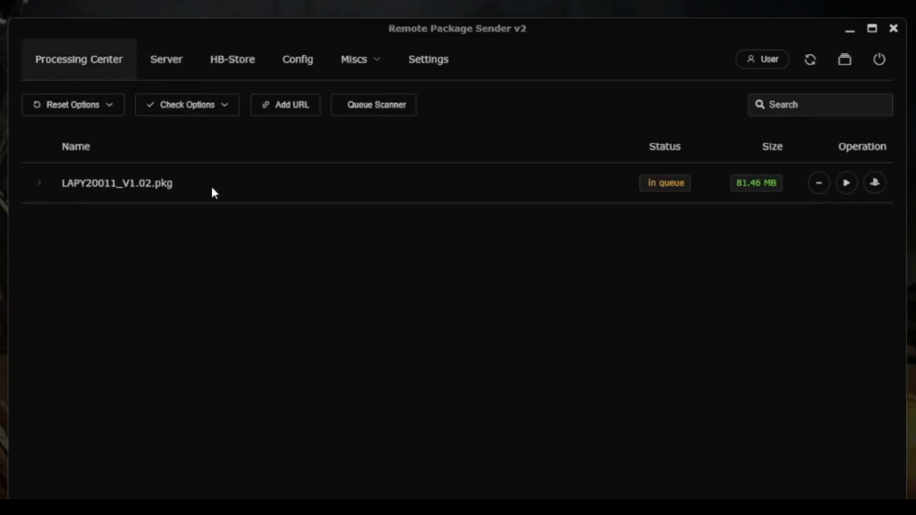
{"action": "left_click", "coordinate": [847, 184]}
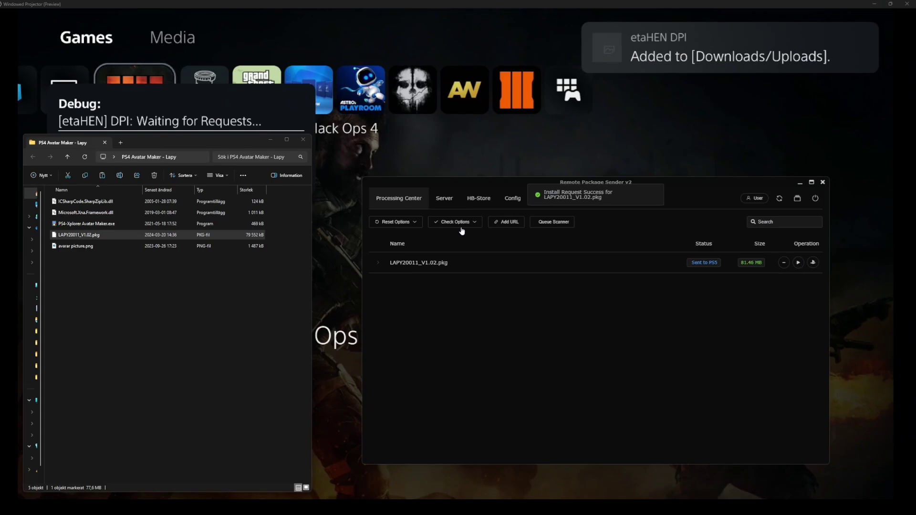
{"action": "left_click", "coordinate": [396, 149]}
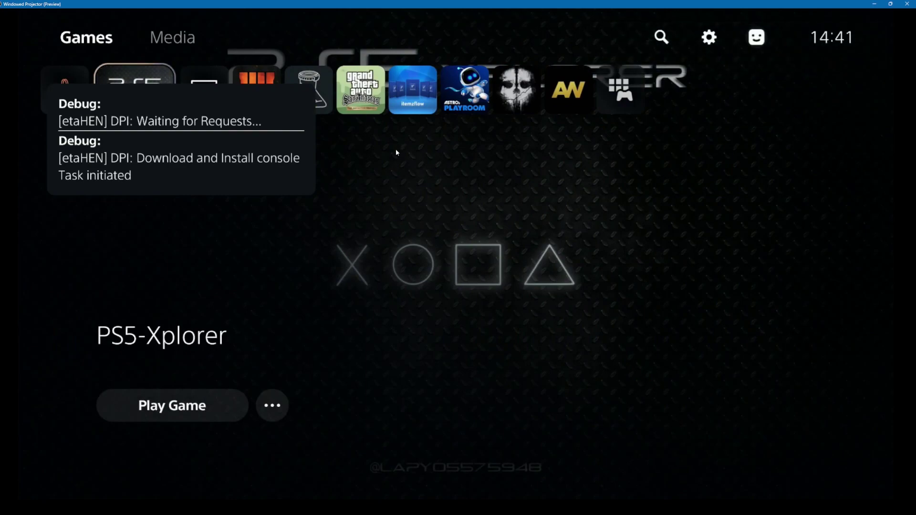
Launch PS4-Xplorer Avatar Maker.exe and load avarar picture.png as the avatar image.
{"action": "key", "text": "alt+Tab"}
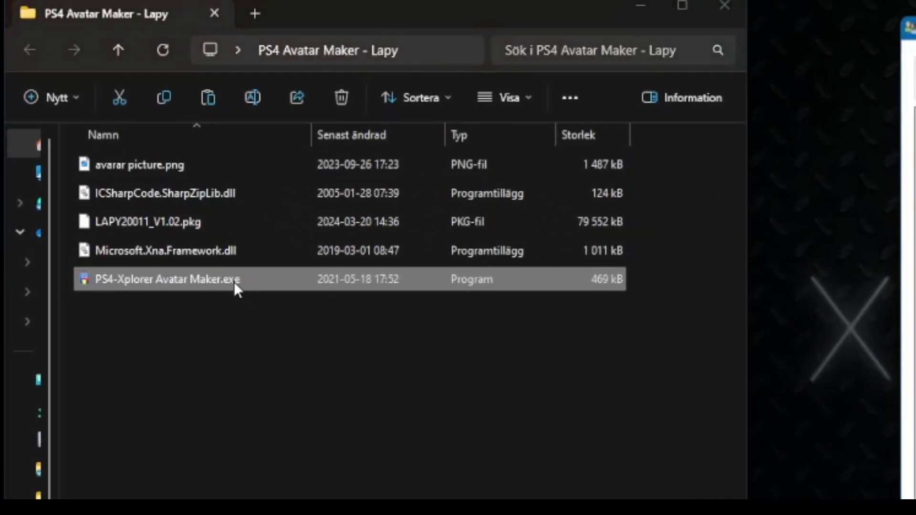
{"action": "double_click", "coordinate": [234, 282]}
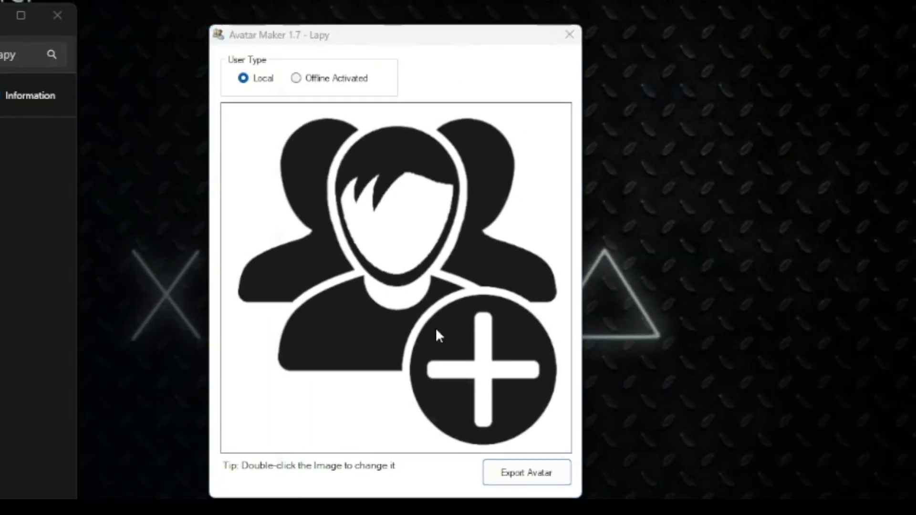
{"action": "double_click", "coordinate": [444, 338]}
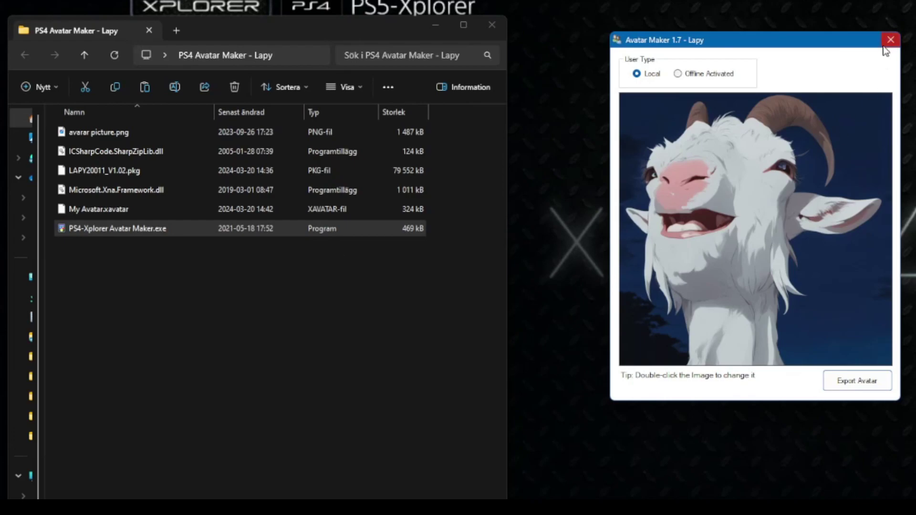
Close Avatar Maker and paste My Avatar.xavatar onto the VERBATIM (E:) drive.
{"action": "left_click", "coordinate": [885, 46]}
{"action": "left_click", "coordinate": [194, 208]}
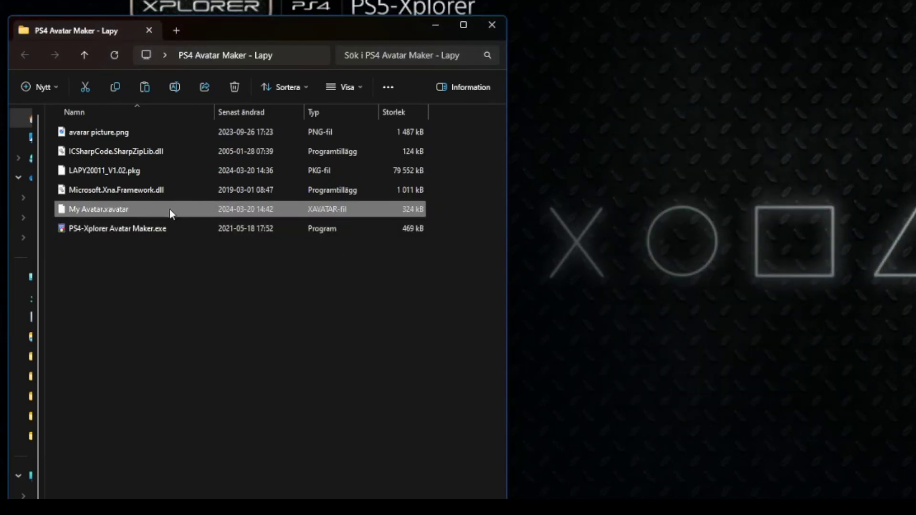
{"action": "left_click", "coordinate": [300, 414]}
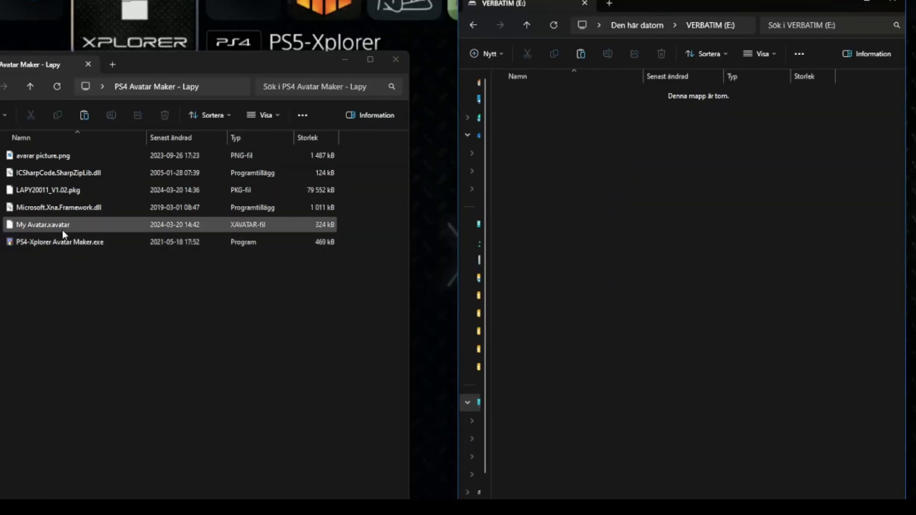
{"action": "left_click", "coordinate": [42, 224]}
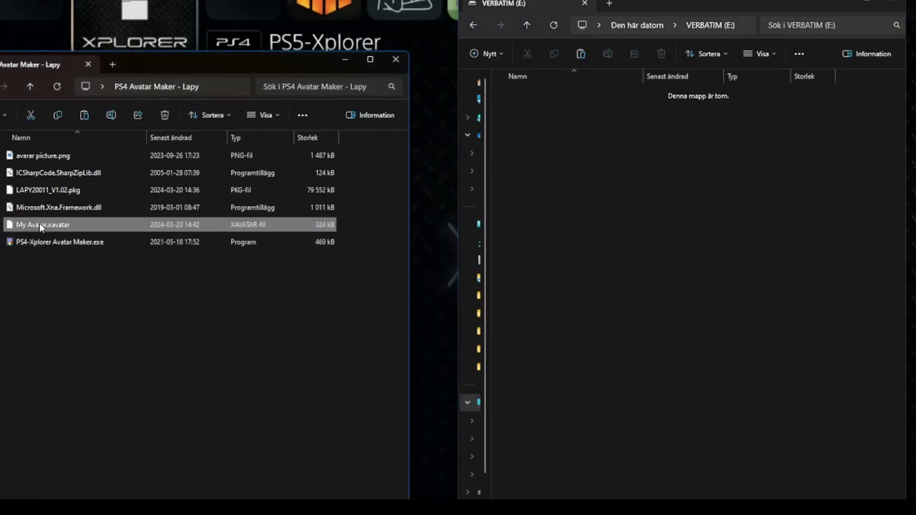
{"action": "left_click", "coordinate": [624, 237]}
{"action": "key", "text": "ctrl+v"}
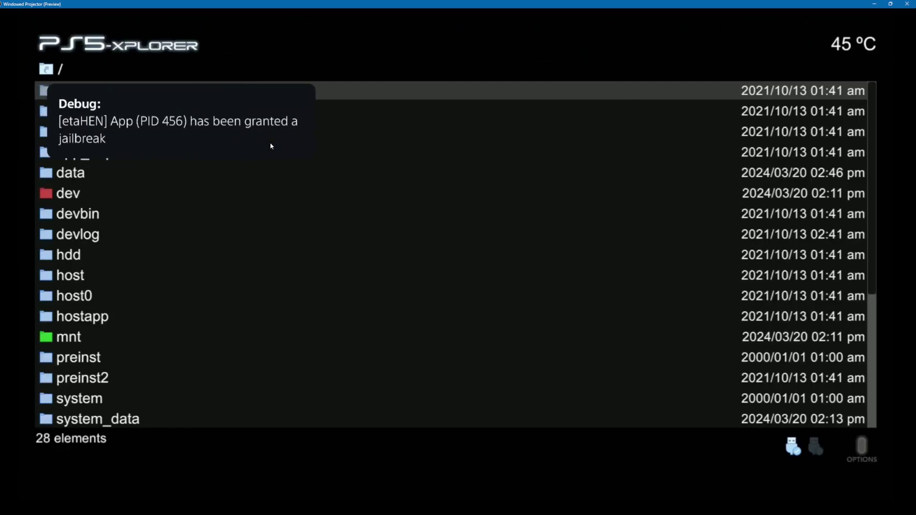
Browse PS5-Xplorer to /mnt/usb0 and open My Avatar.xavatar for avatar injection.
{"action": "key", "text": "Down"}
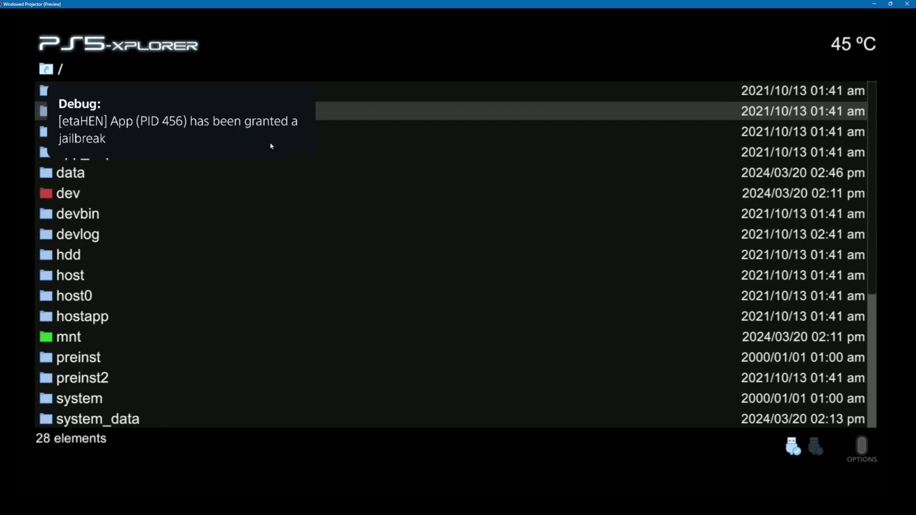
{"action": "key", "text": "Down"}
{"action": "key", "text": "Down"}
{"action": "key", "text": "Down"}
{"action": "key", "text": "Down"}
{"action": "key", "text": "Down"}
{"action": "key", "text": "Down"}
{"action": "key", "text": "Down"}
{"action": "key", "text": "Down"}
{"action": "key", "text": "Down"}
{"action": "key", "text": "Down"}
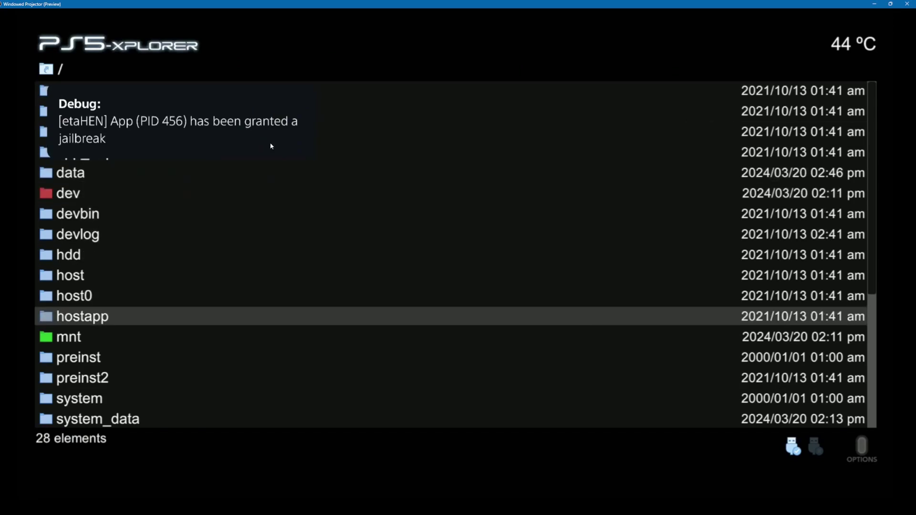
{"action": "key", "text": "Down"}
{"action": "key", "text": "Return"}
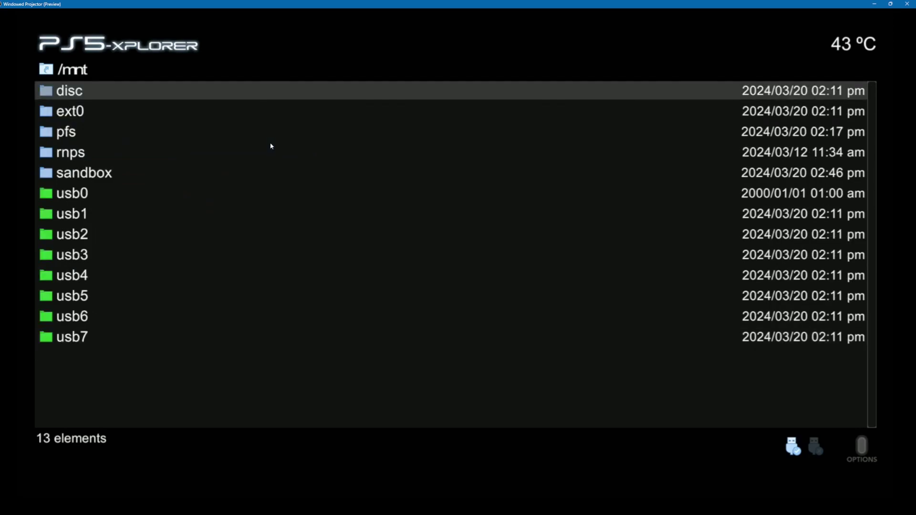
{"action": "key", "text": "Down"}
{"action": "key", "text": "Down"}
{"action": "key", "text": "Down"}
{"action": "key", "text": "Down"}
{"action": "key", "text": "Down"}
{"action": "key", "text": "Return"}
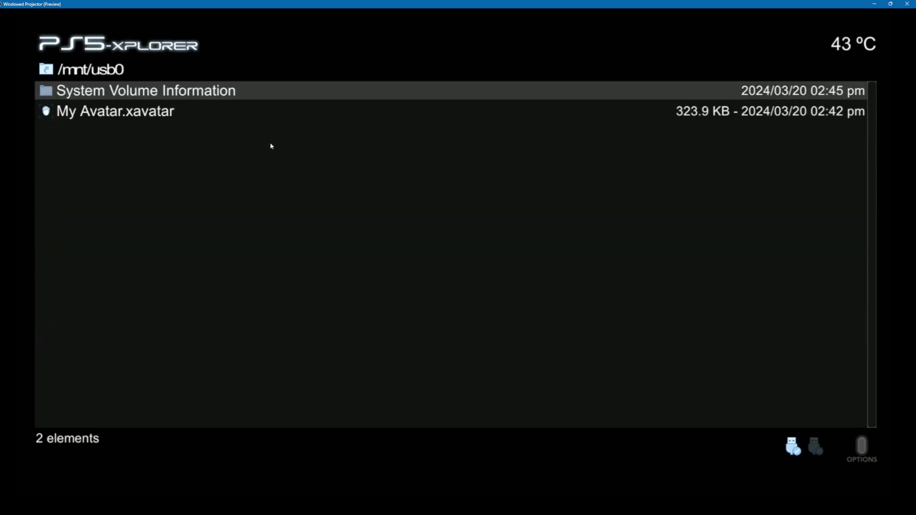
{"action": "key", "text": "Down"}
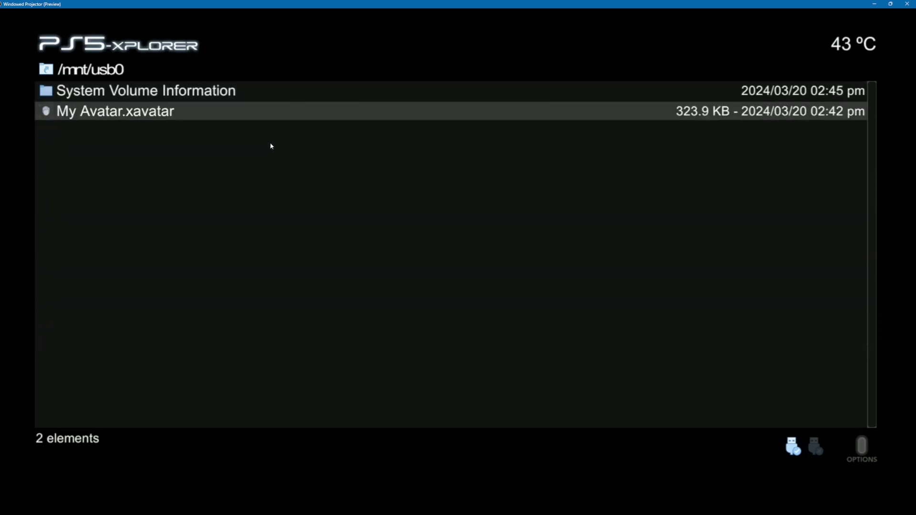
{"action": "key", "text": "Return"}
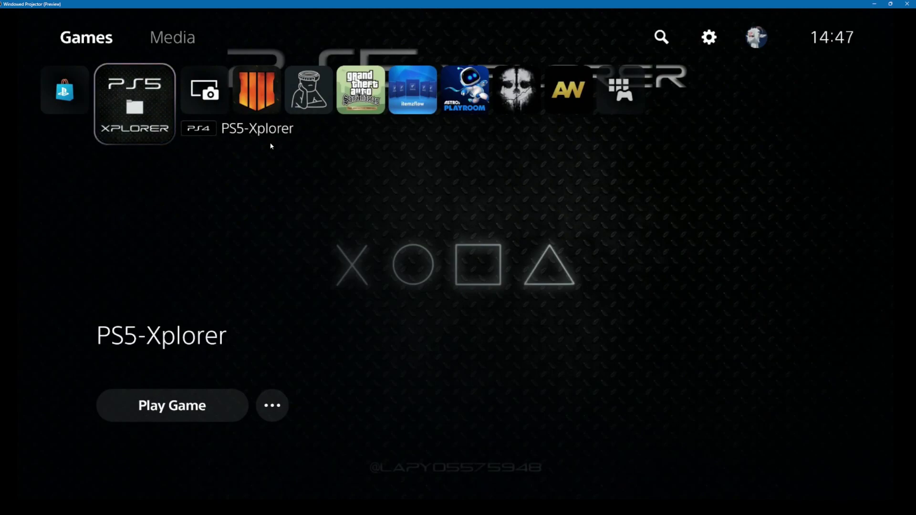
Open the RS_Glitching profile menu from the home screen and choose Log Out.
{"action": "key", "text": "Up"}
{"action": "key", "text": "Right"}
{"action": "key", "text": "Right"}
{"action": "key", "text": "Right"}
{"action": "key", "text": "Right"}
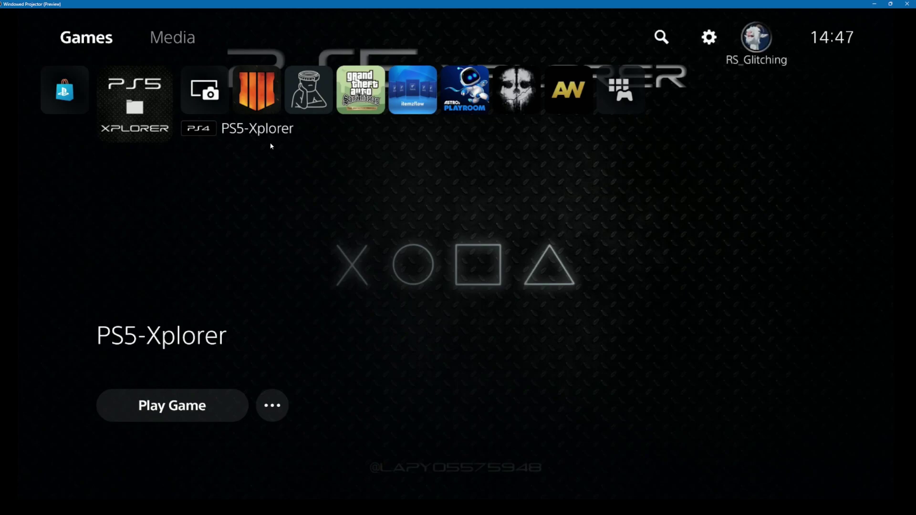
{"action": "key", "text": "Return"}
{"action": "key", "text": "Down"}
{"action": "key", "text": "Down"}
{"action": "key", "text": "Down"}
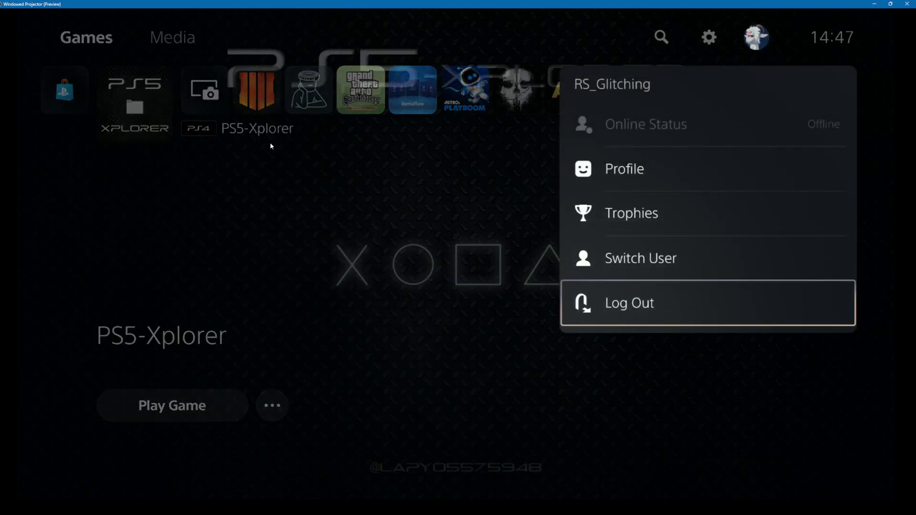
{"action": "key", "text": "Return"}
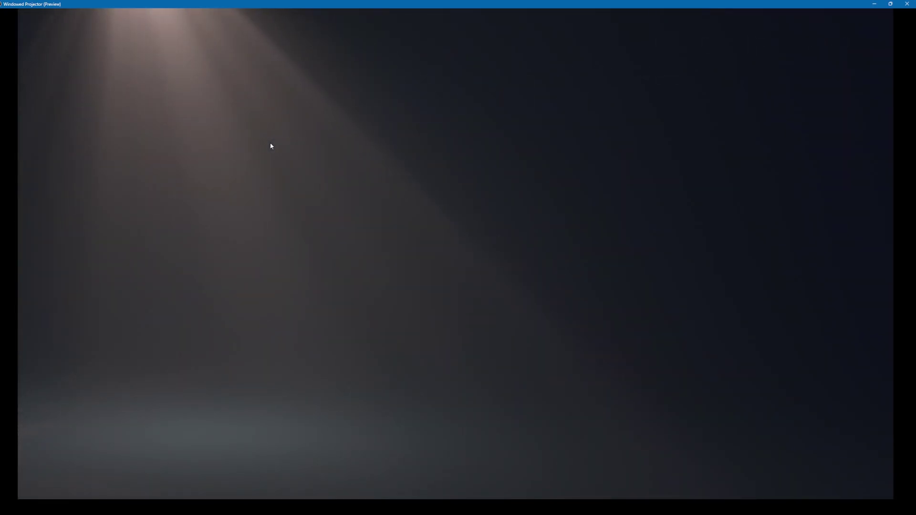